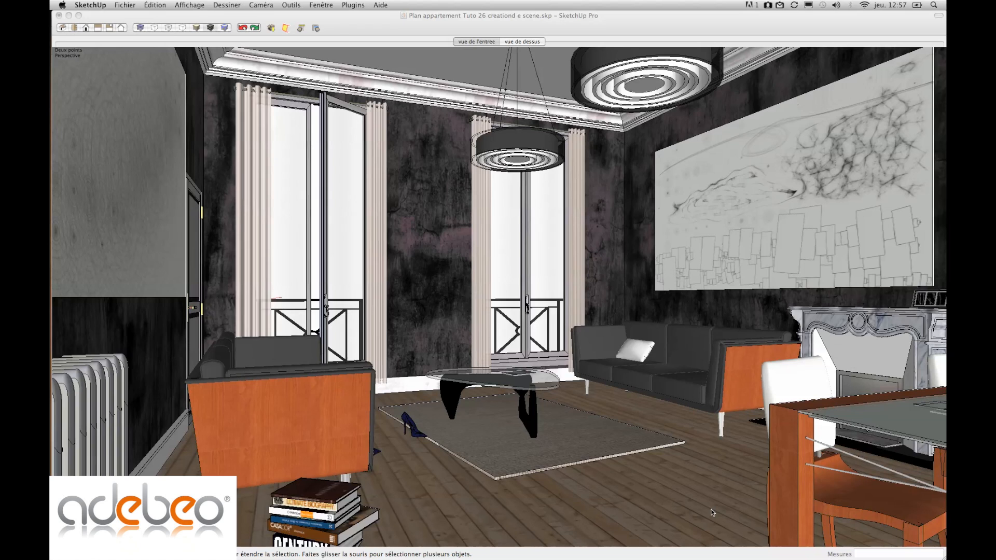
# View the scene "vue de dessus" and return to the scene "vue de l'entree".
pyautogui.click(487, 43)
pyautogui.click(516, 42)
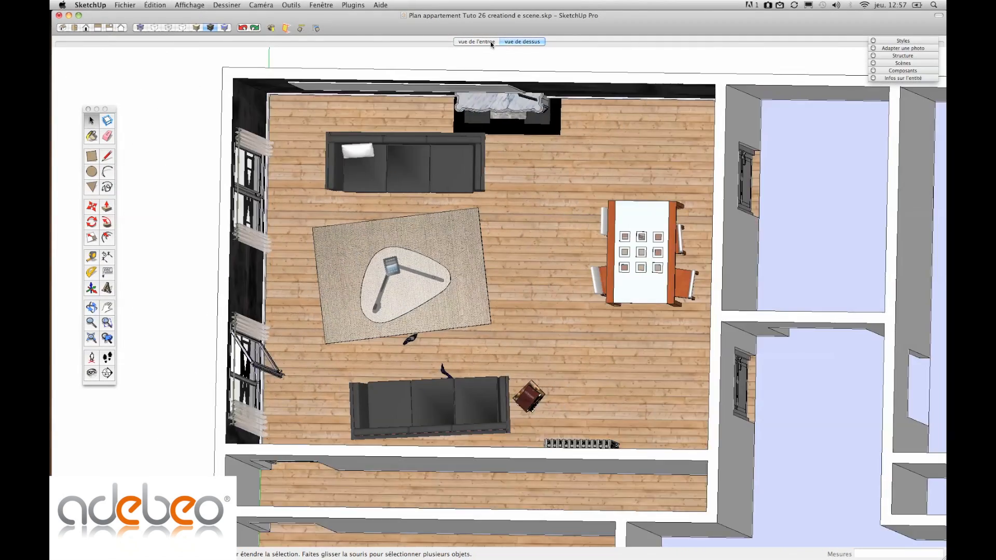
pyautogui.click(492, 42)
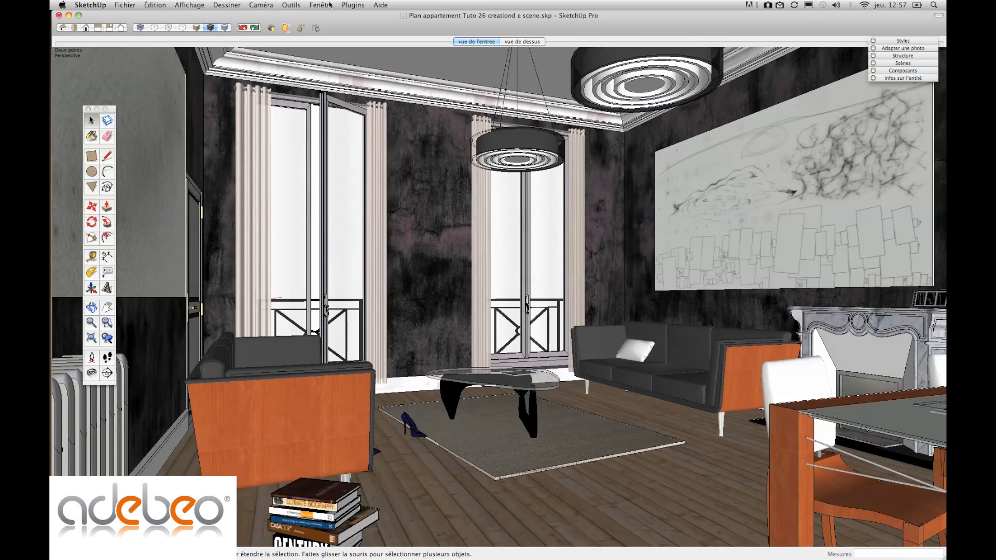
# Show the styles browser and apply the "Aérographe avec extrémités" style from the "Arêtes de croquis" collection to the interior view.
pyautogui.click(321, 4)
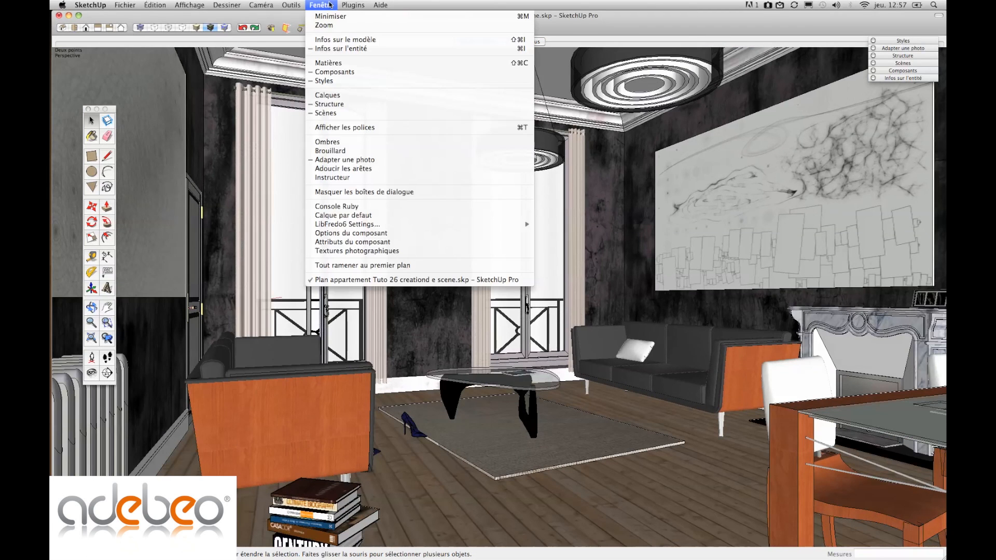
pyautogui.click(332, 81)
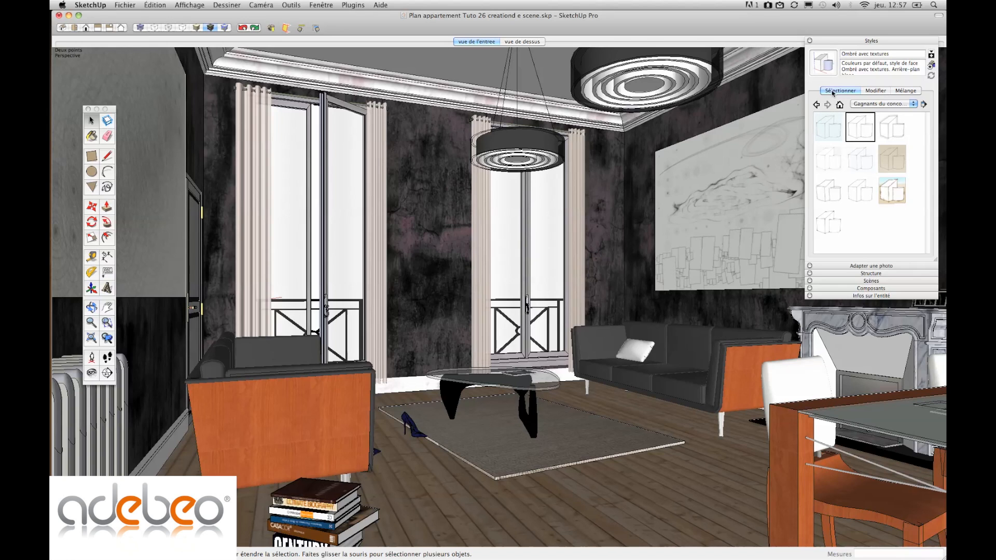
pyautogui.click(871, 104)
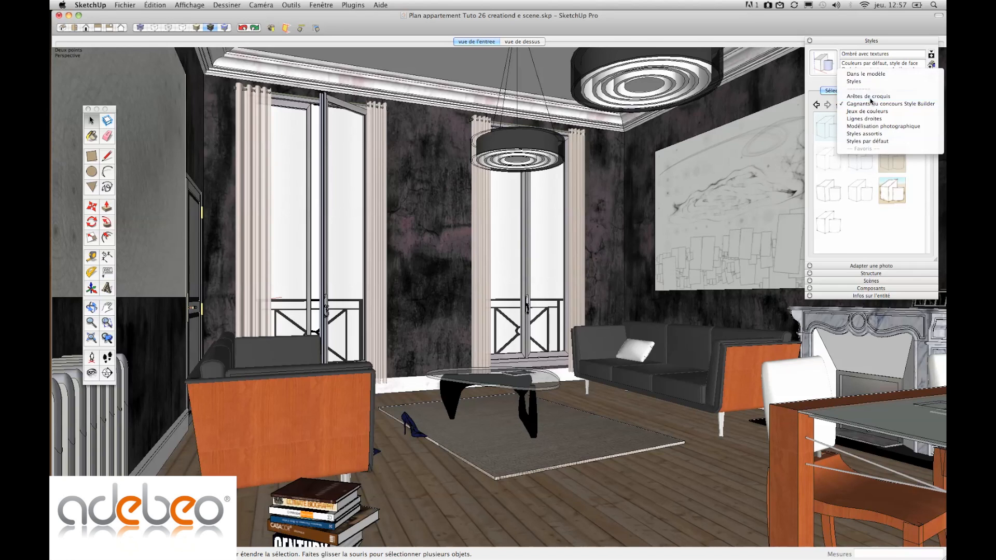
pyautogui.click(867, 96)
pyautogui.click(827, 138)
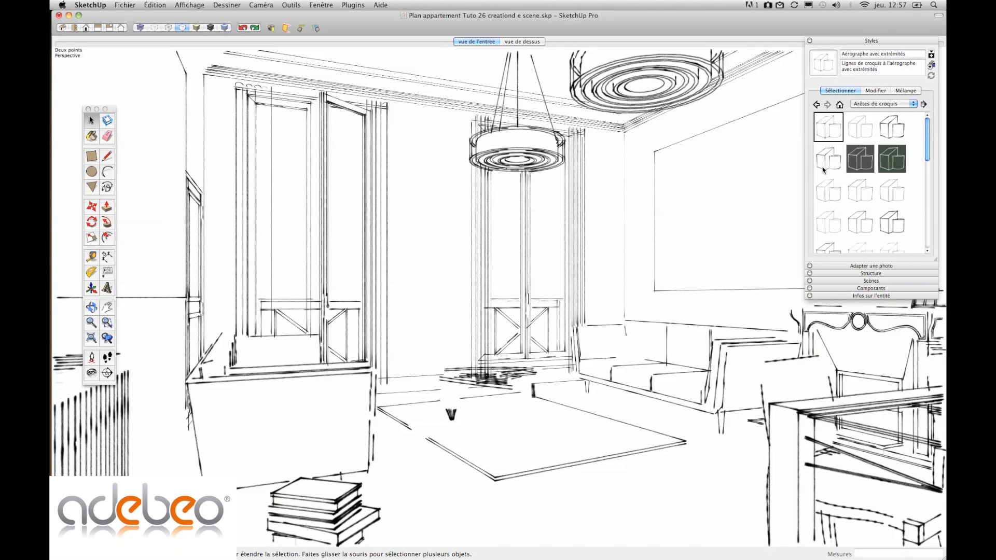
# Try several pencil styles from the "Gagnants du concours Style Builder" collection on the interior view, ending with "Crayon sur marron clair".
pyautogui.click(884, 104)
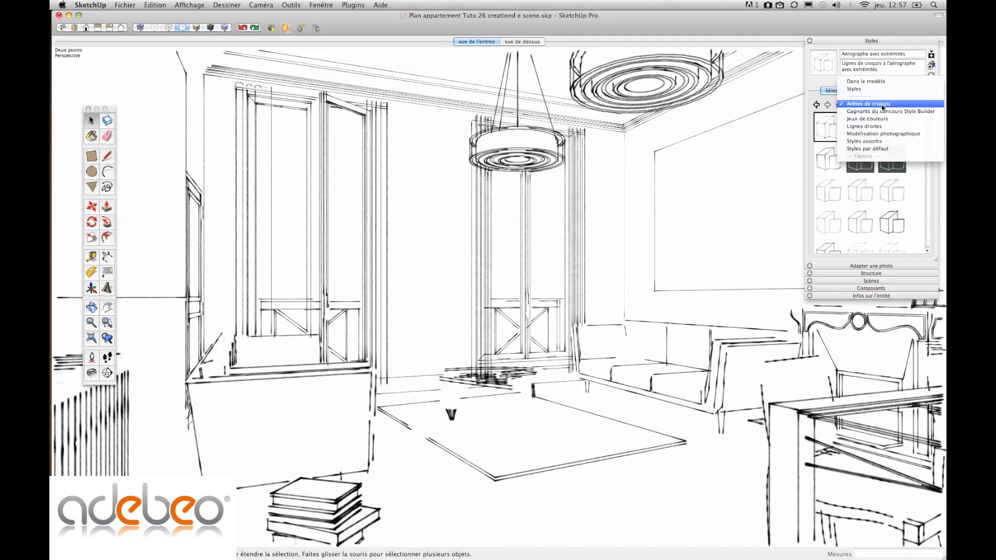
pyautogui.click(884, 112)
pyautogui.click(861, 136)
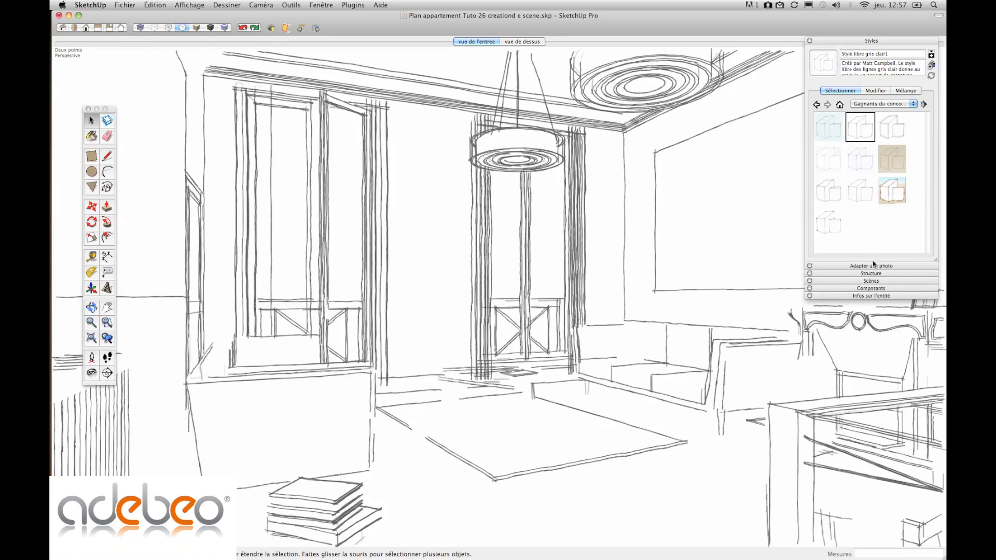
pyautogui.click(840, 151)
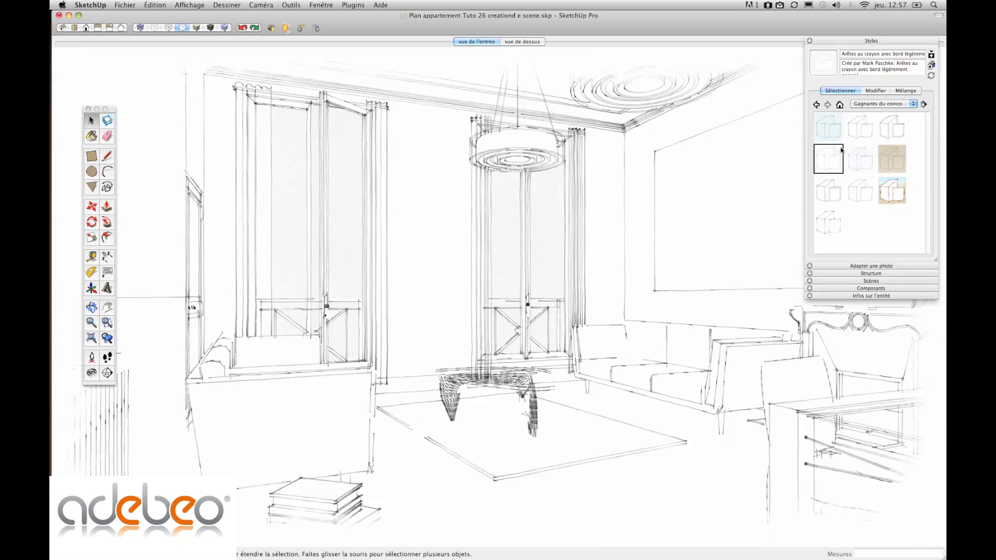
pyautogui.click(857, 186)
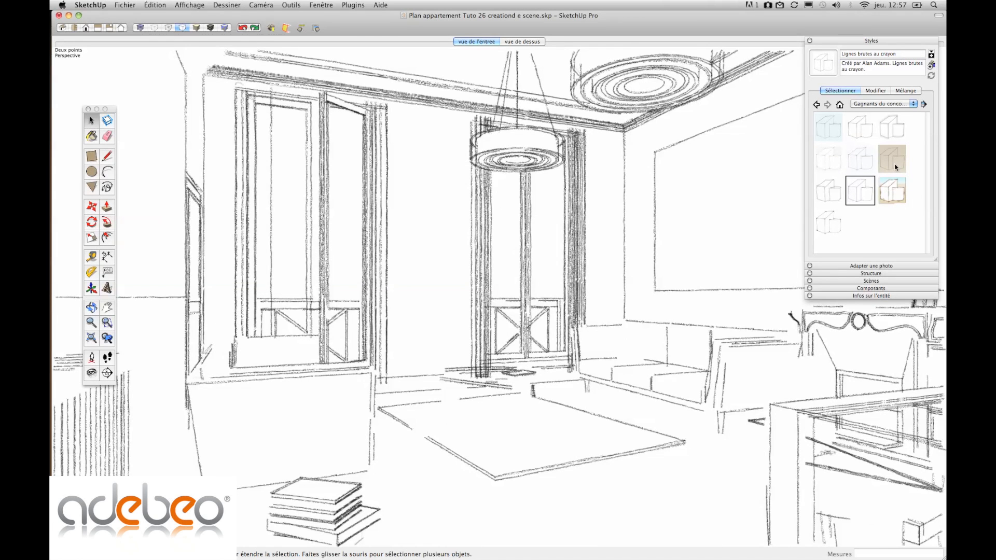
pyautogui.click(895, 167)
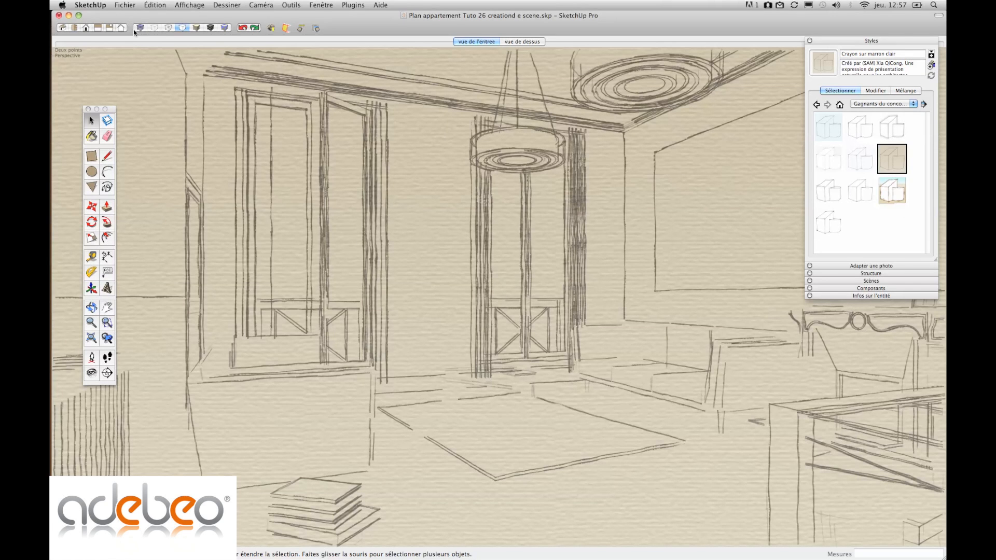
# Try the wireframe and hidden-line face displays, and set the interior view to shaded with textures.
pyautogui.click(177, 31)
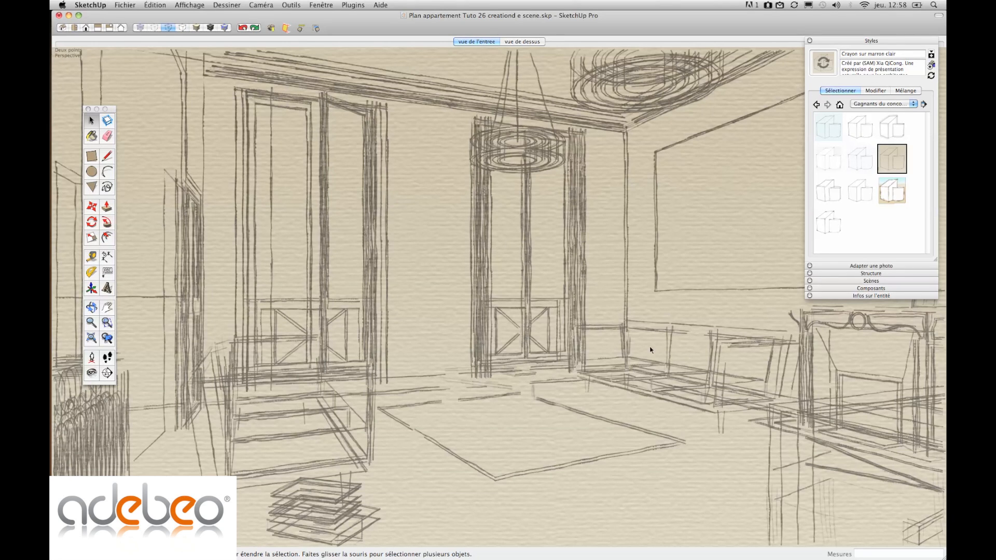
pyautogui.click(181, 27)
pyautogui.click(183, 28)
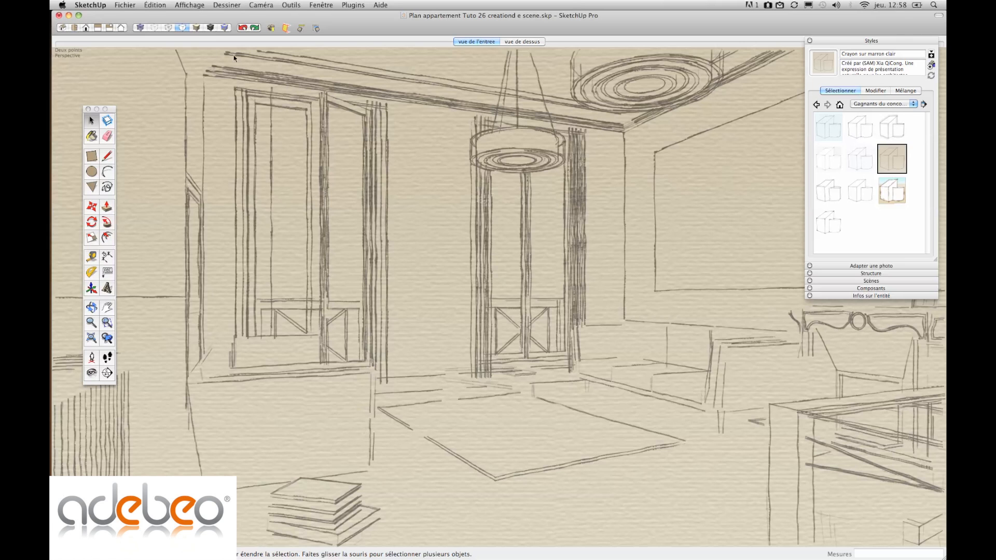
pyautogui.click(195, 28)
pyautogui.click(199, 30)
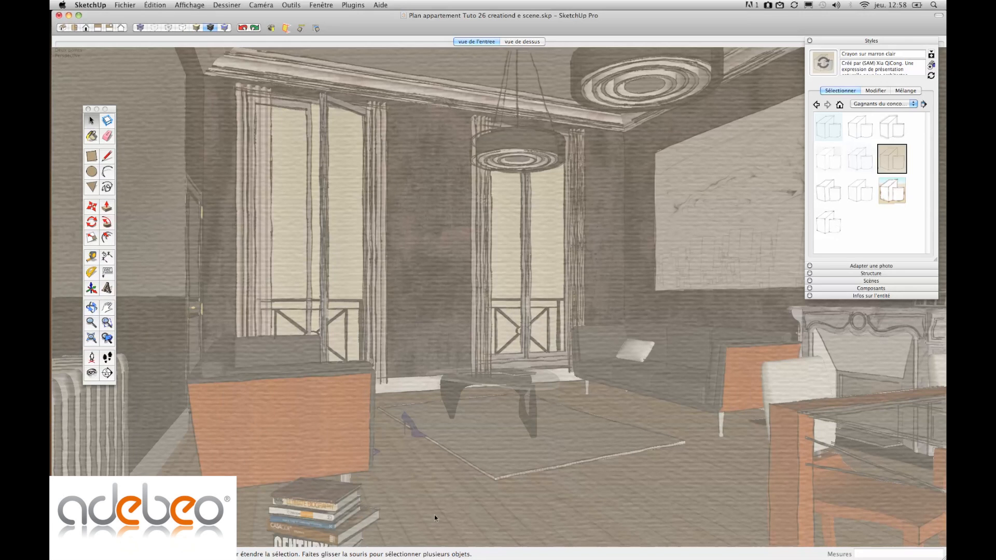
# Try the "Crayon sur papier quadrillé" style, apply "Arêtes au crayon avec bord légèrement" instead, and update that style with the textured display.
pyautogui.click(857, 170)
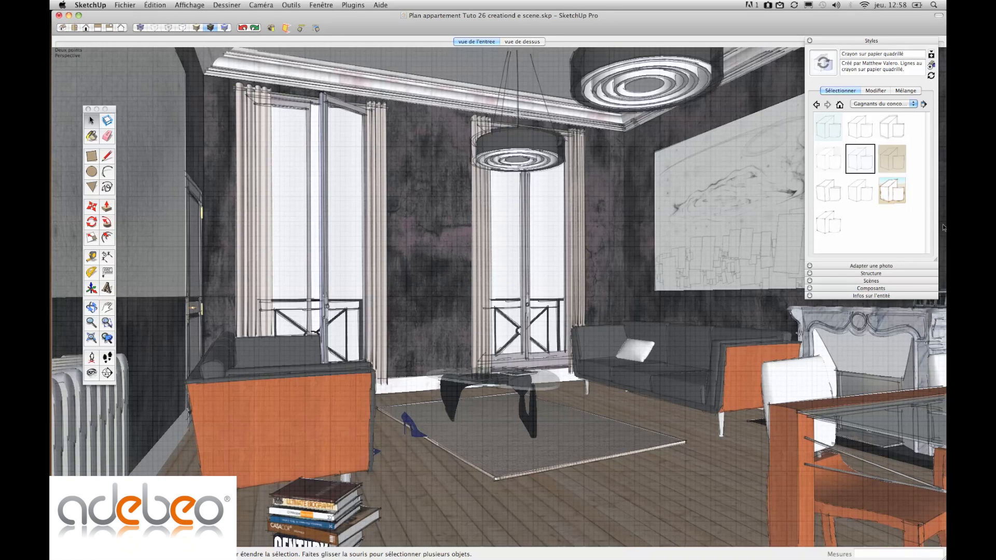
pyautogui.click(829, 158)
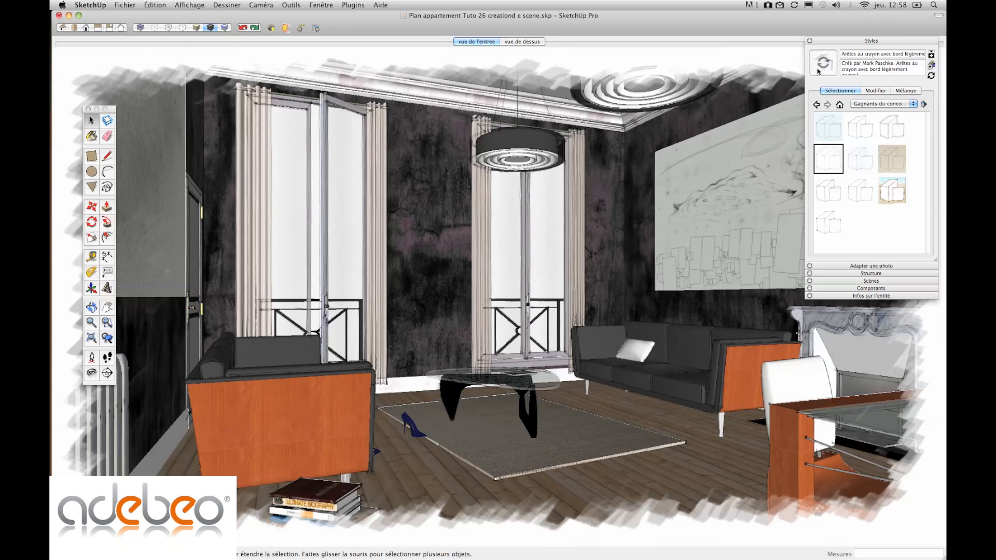
pyautogui.click(932, 76)
pyautogui.click(873, 42)
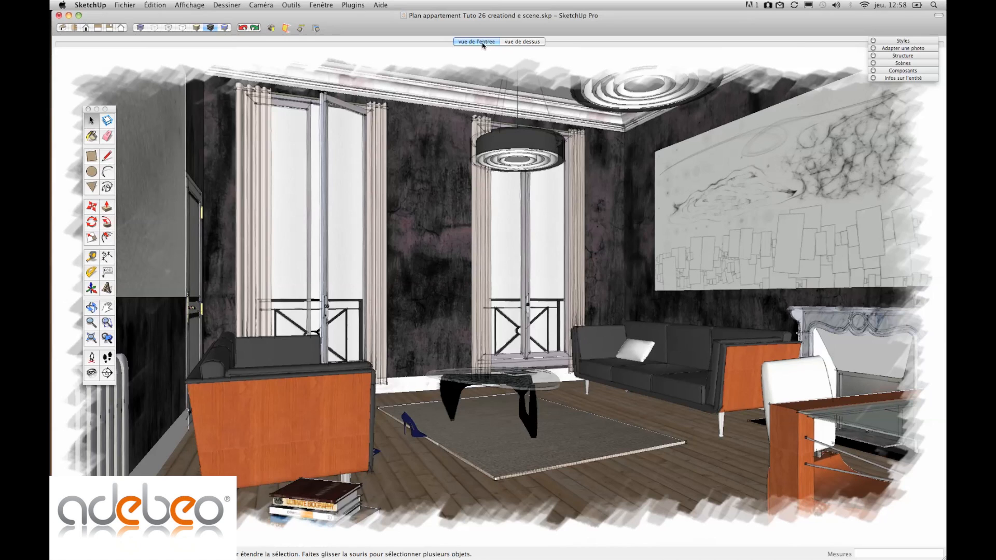
# Preview the interior shaded without textures, restore the scene "vue de l'entree", and update it with the pencil-edge style.
pyautogui.click(197, 27)
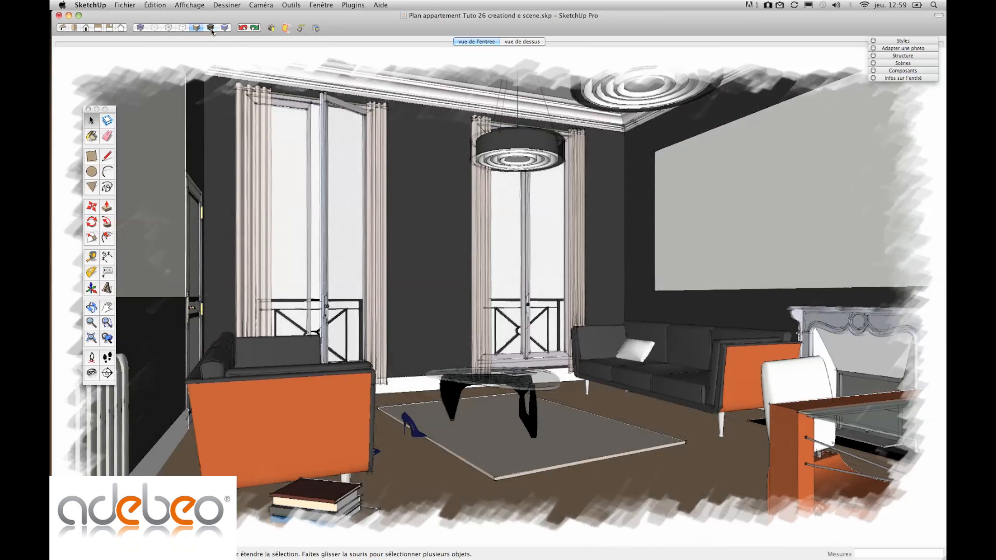
pyautogui.click(480, 44)
pyautogui.rightClick(480, 43)
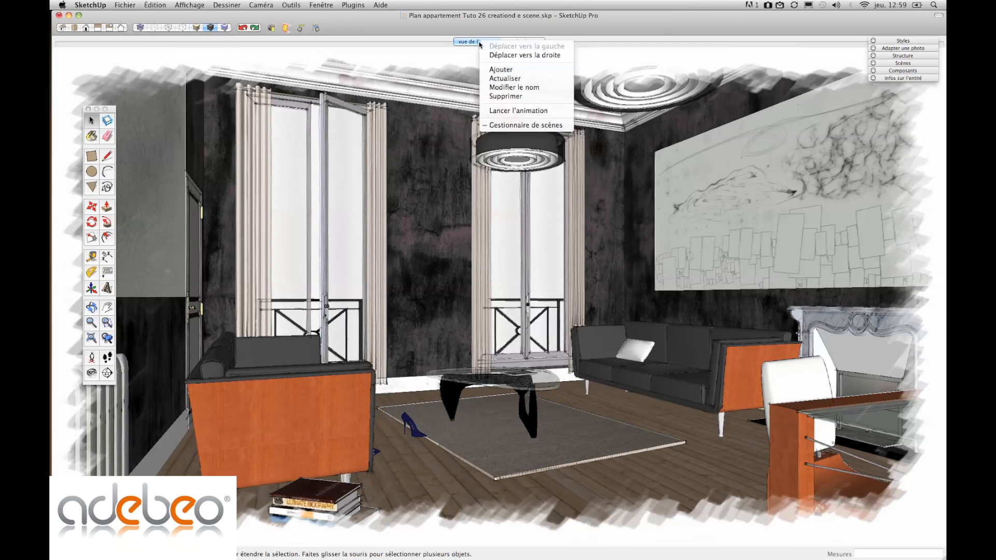
pyautogui.click(517, 79)
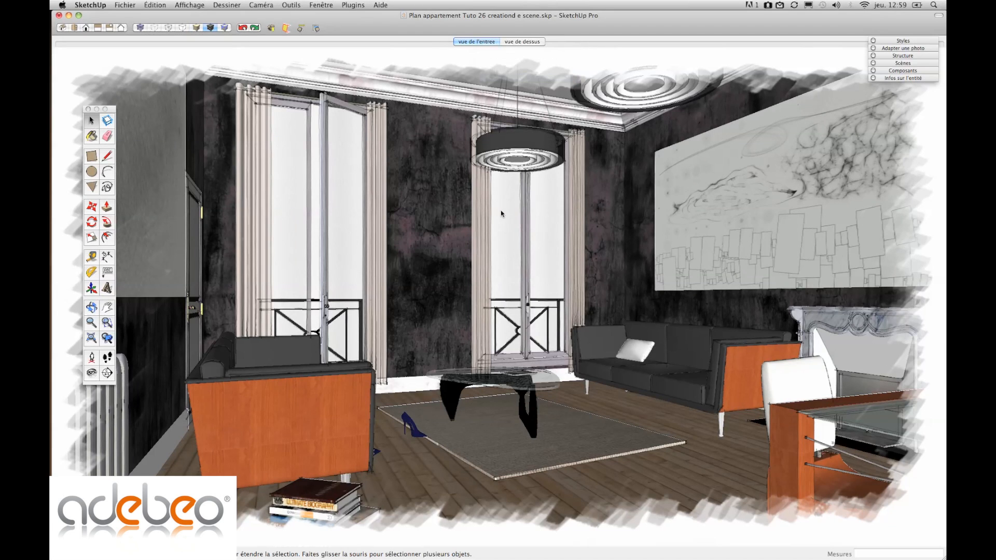
# Switch to the scene "vue de dessus" and apply the "Ombré avec textures" style from the "Styles par défaut" collection.
pyautogui.click(522, 42)
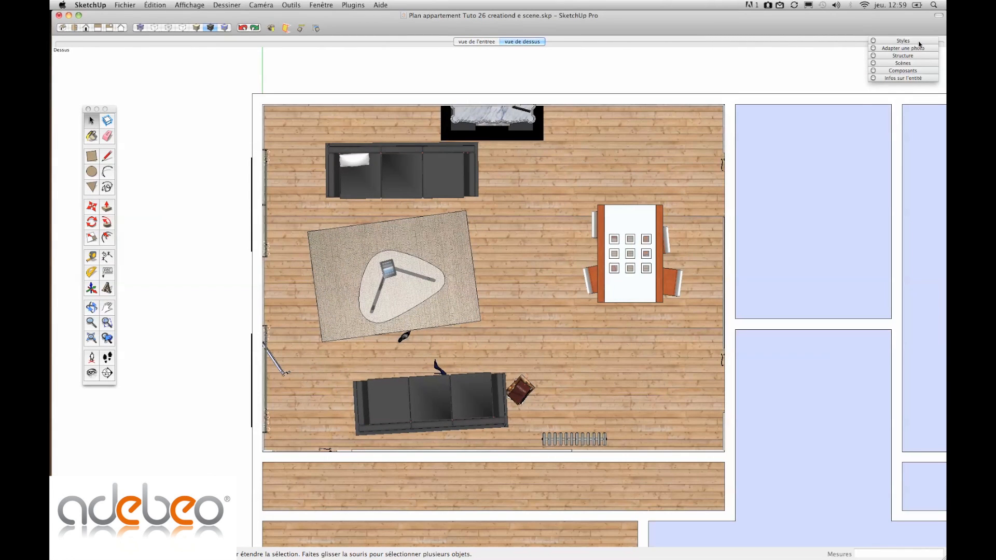
pyautogui.click(920, 41)
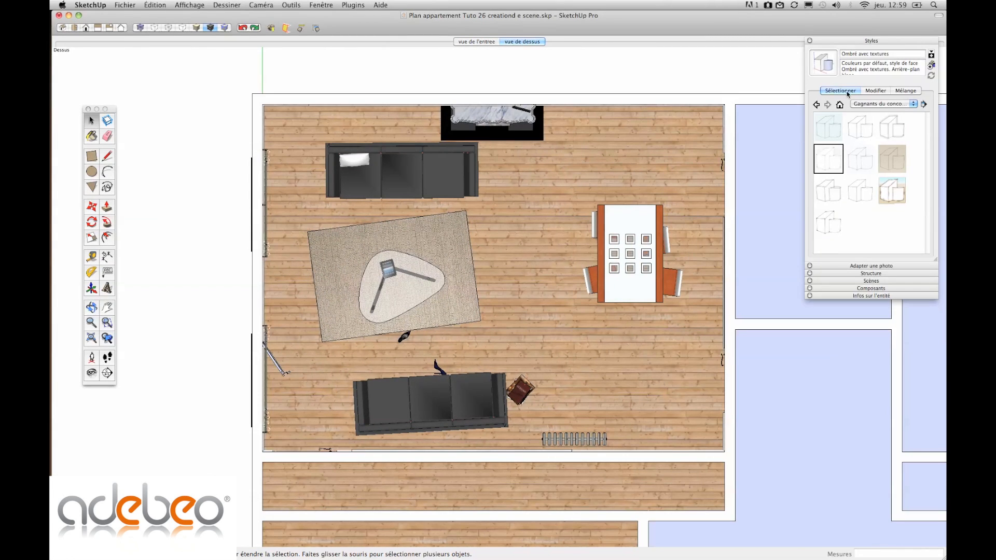
pyautogui.click(870, 104)
pyautogui.click(867, 142)
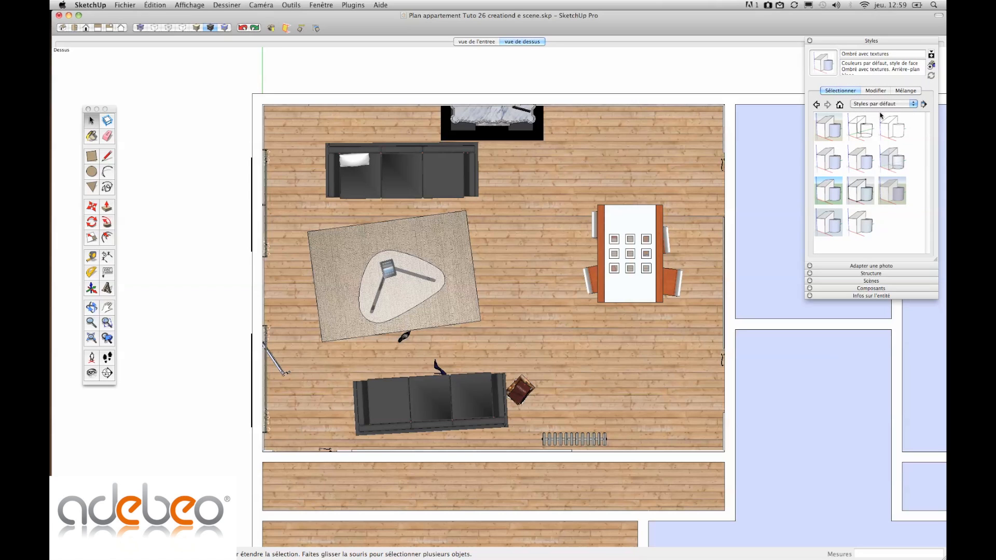
pyautogui.click(863, 171)
# Try the X-ray and back-edges display modes on the top view.
pyautogui.click(141, 30)
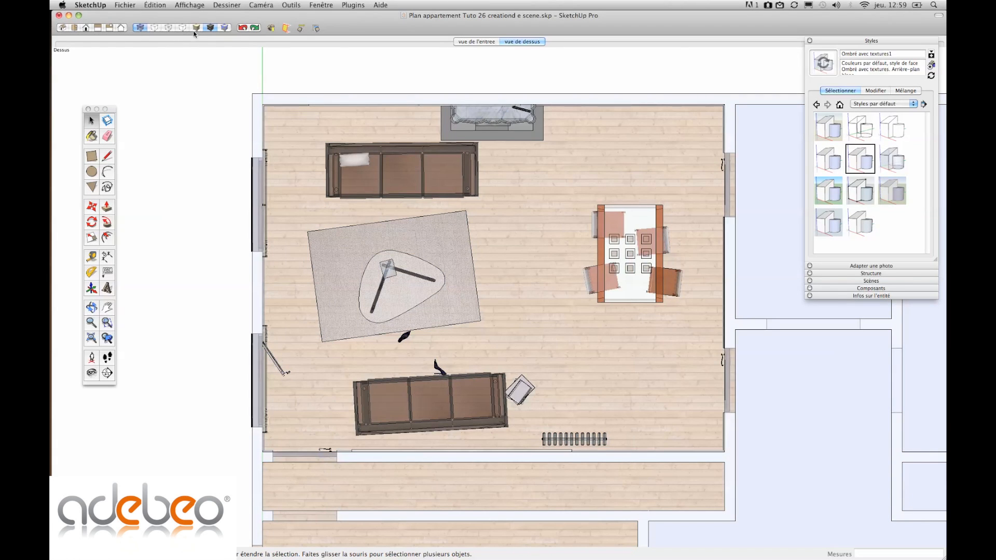
pyautogui.click(157, 30)
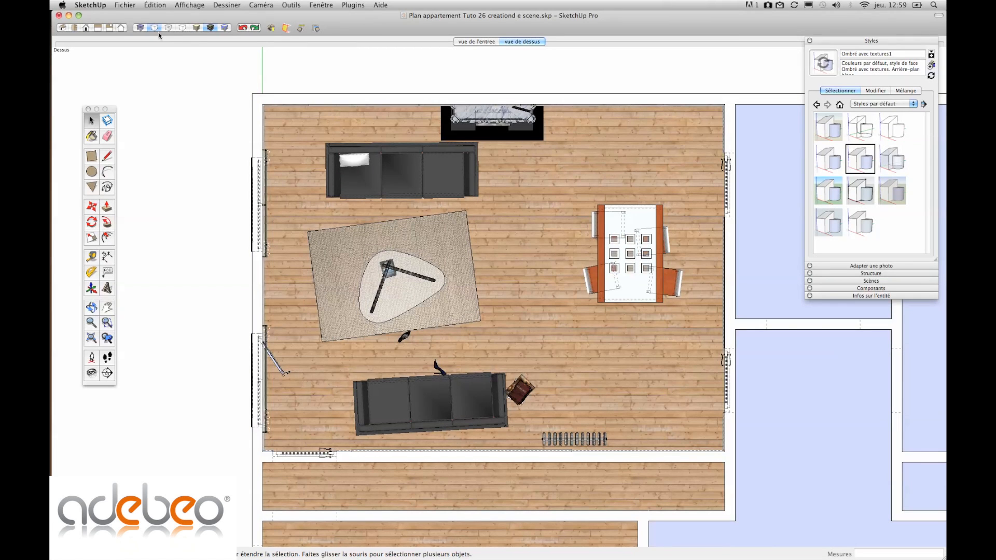
pyautogui.click(156, 29)
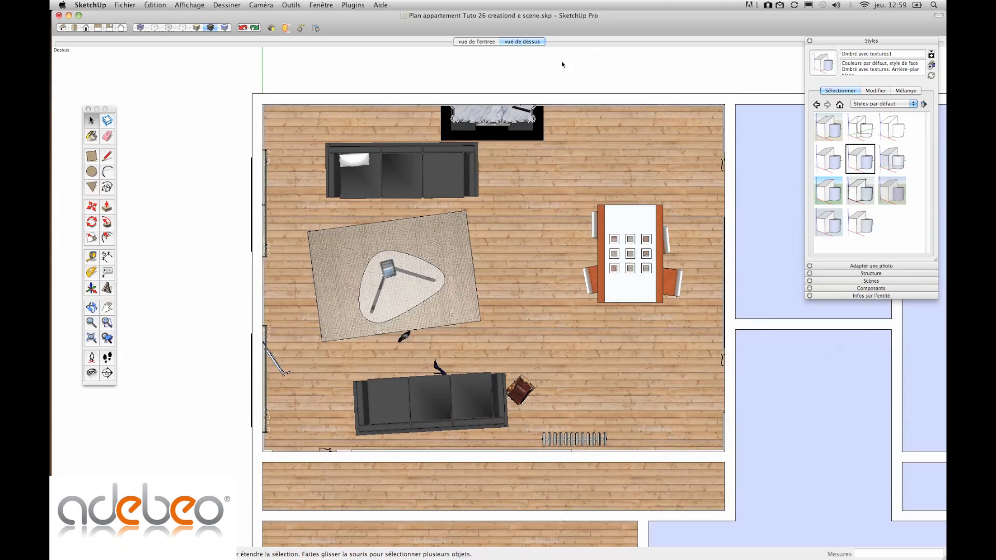
# Update the scene "vue de dessus" with its current style.
pyautogui.rightClick(530, 42)
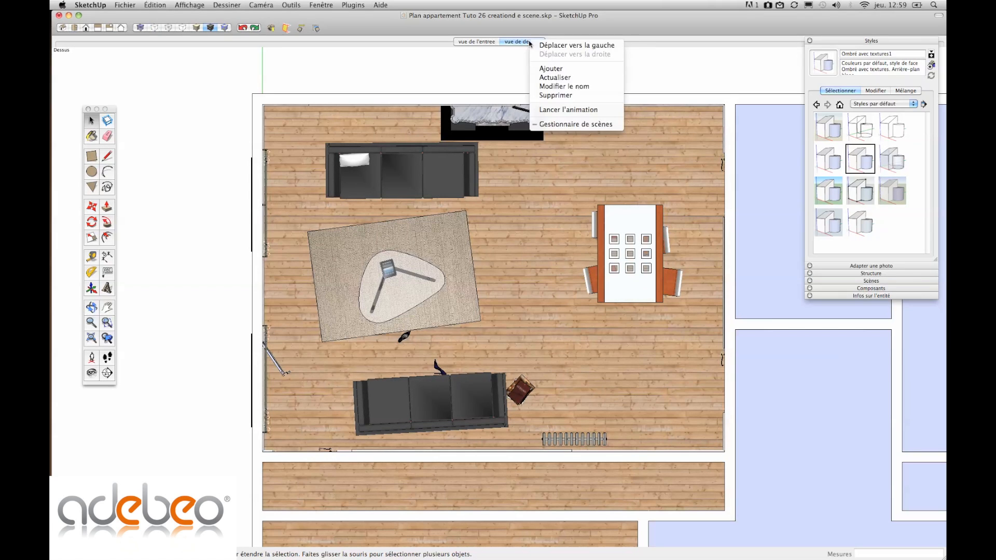
pyautogui.click(568, 78)
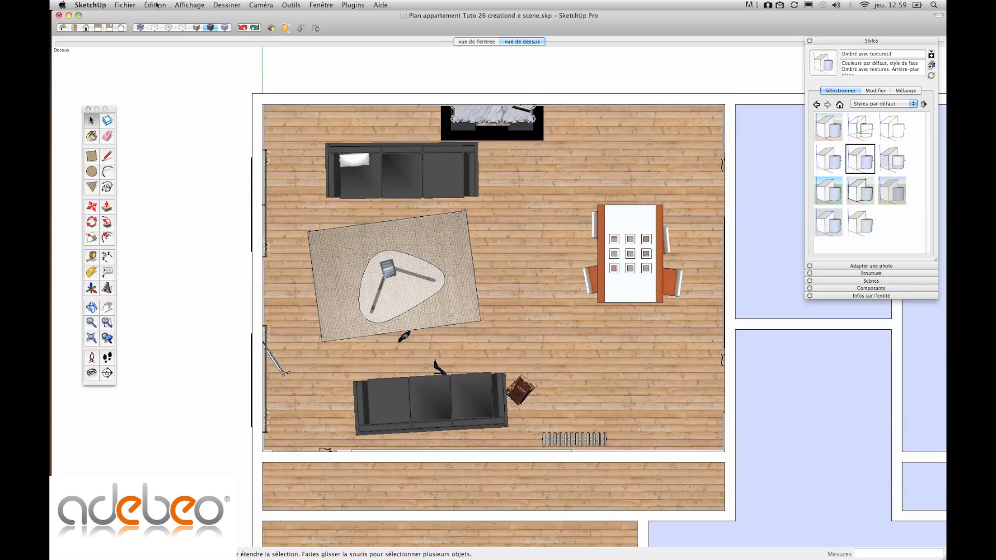
# Start a 2D graphic export of the top view and choose the PNG image format.
pyautogui.click(121, 4)
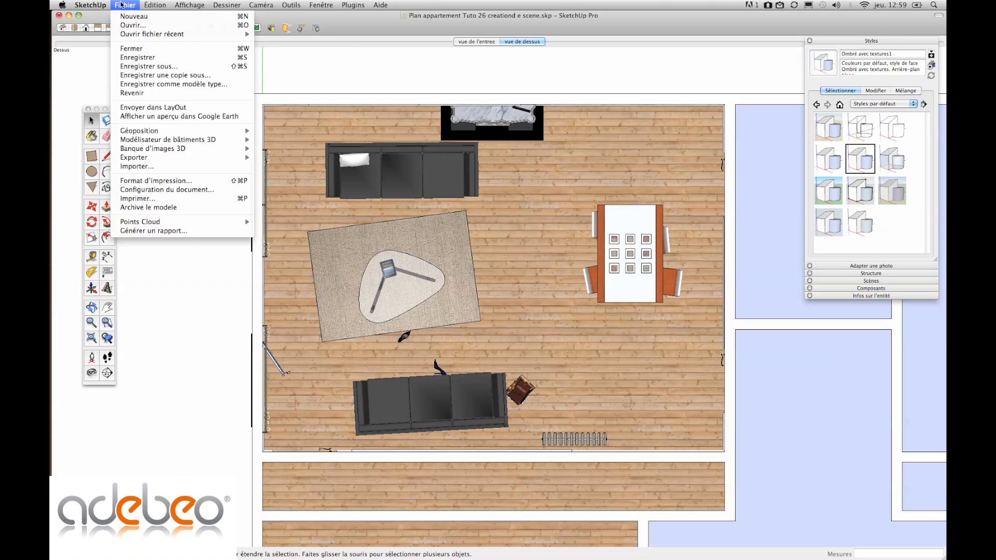
pyautogui.moveTo(223, 157)
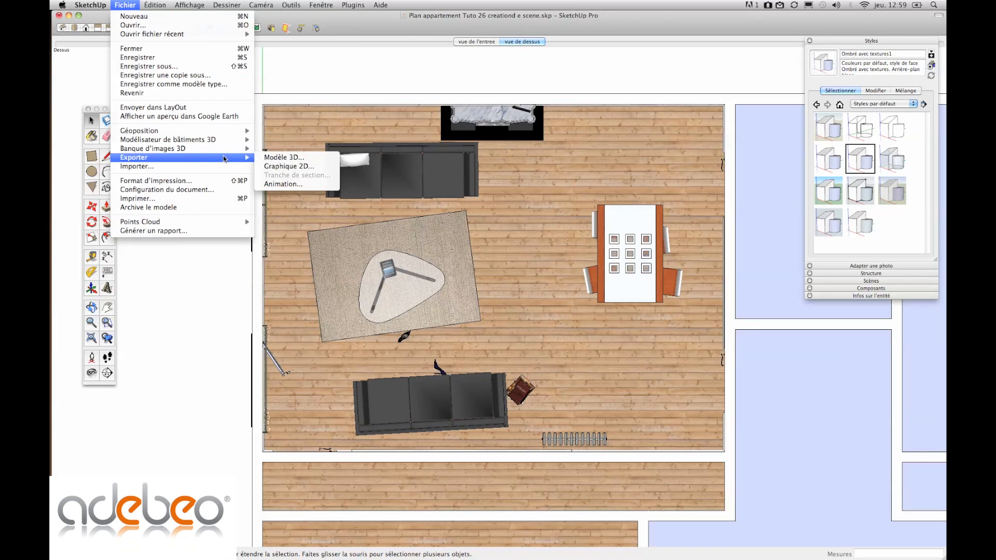
pyautogui.click(299, 166)
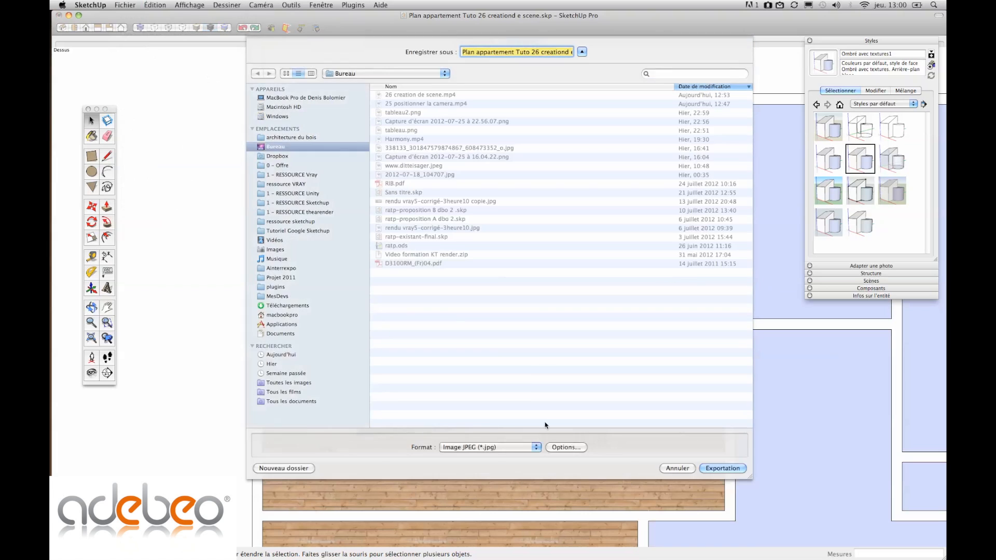
pyautogui.click(530, 445)
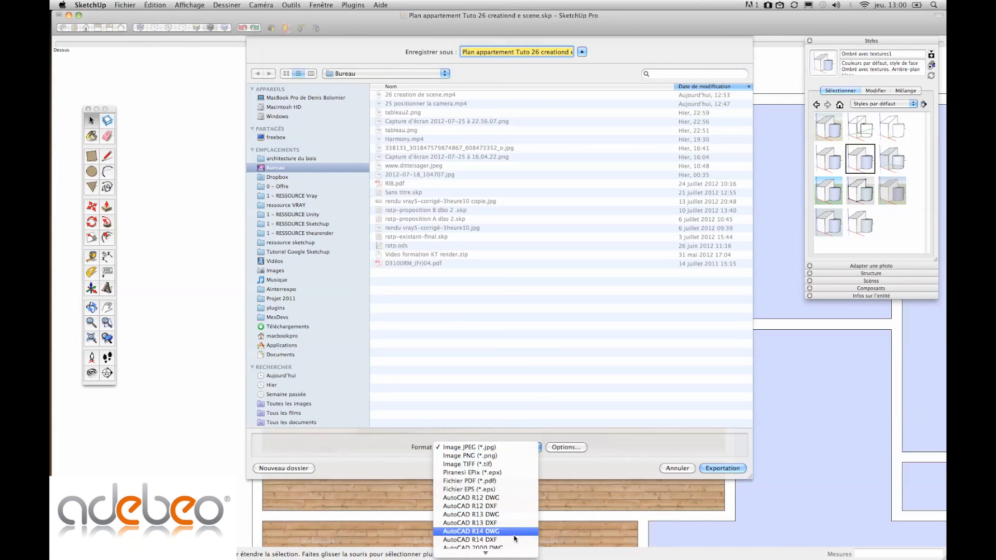
pyautogui.moveTo(501, 554)
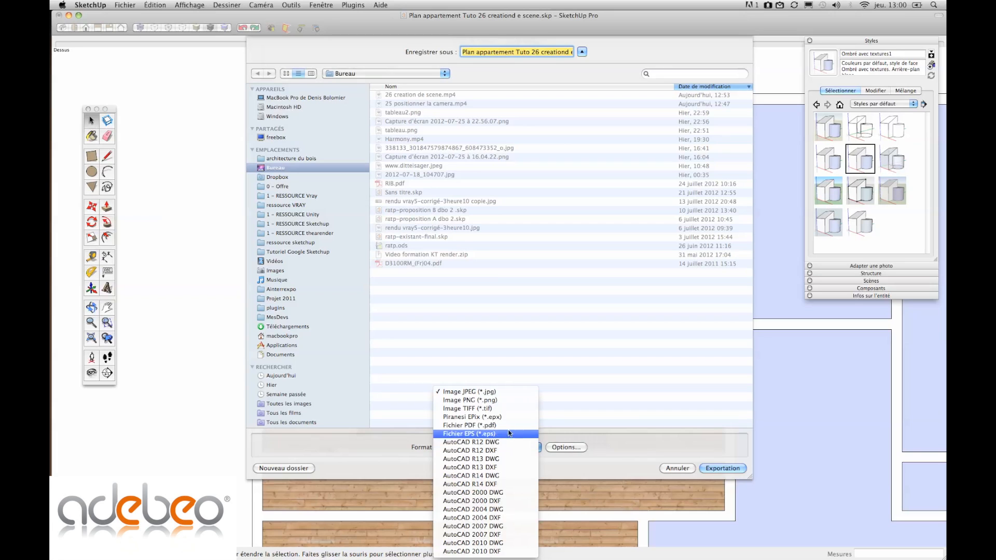
pyautogui.click(496, 401)
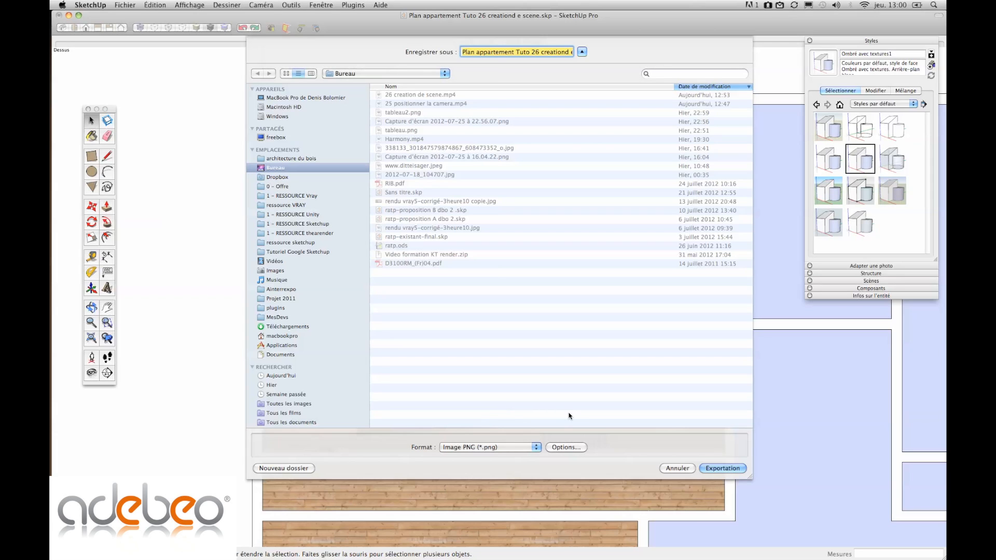
# Set the export size to the view's 1916 × 1070 pixels, and export the PNG image to the desktop folder.
pyautogui.click(566, 449)
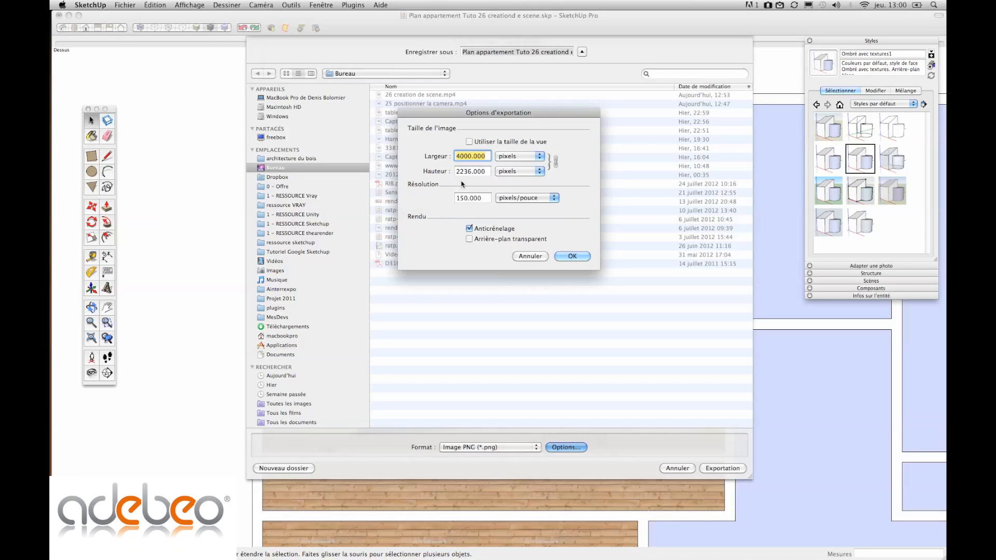
pyautogui.click(469, 142)
pyautogui.click(470, 142)
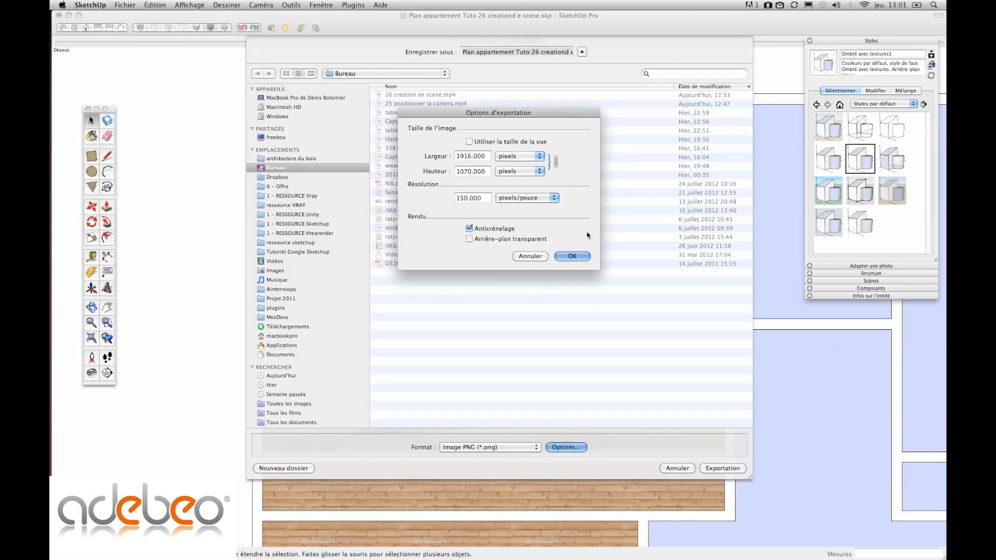
pyautogui.click(574, 256)
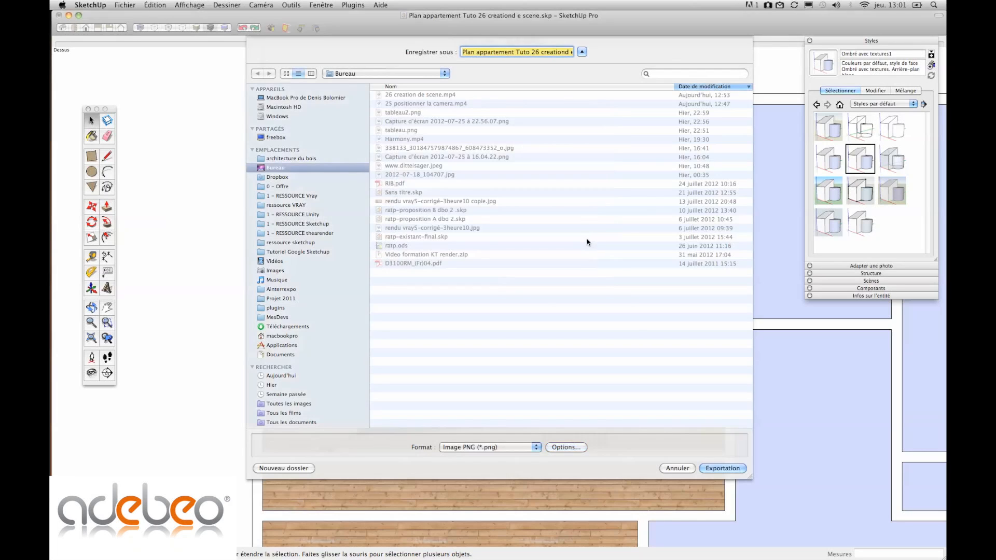
pyautogui.click(713, 468)
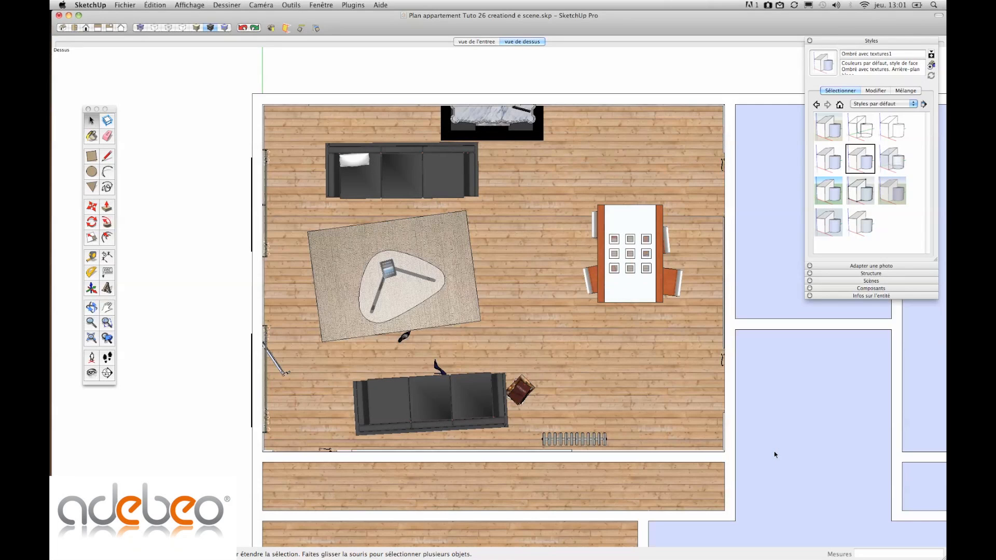
# Show the desktop and open the exported top-view PNG in Aperçu.
pyautogui.press('F11')
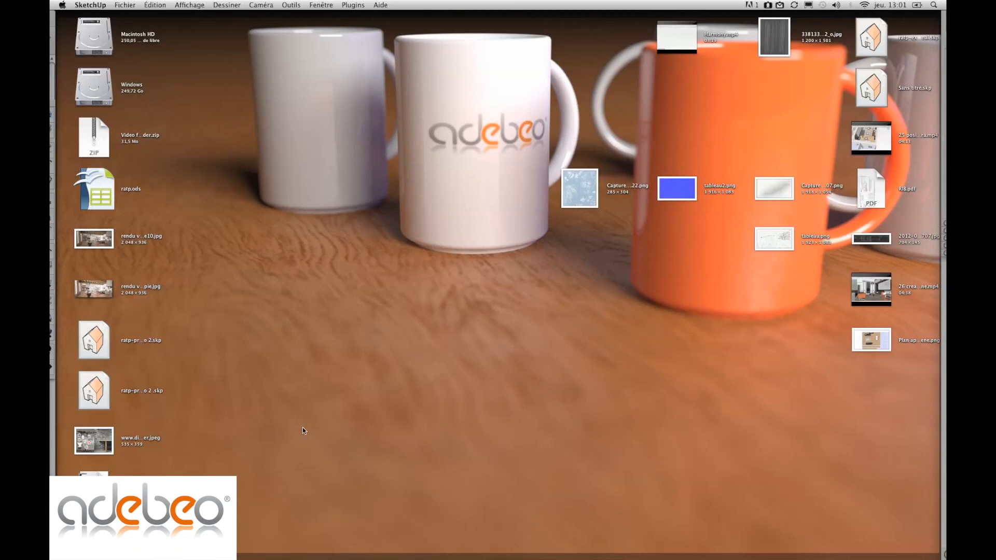
pyautogui.doubleClick(872, 340)
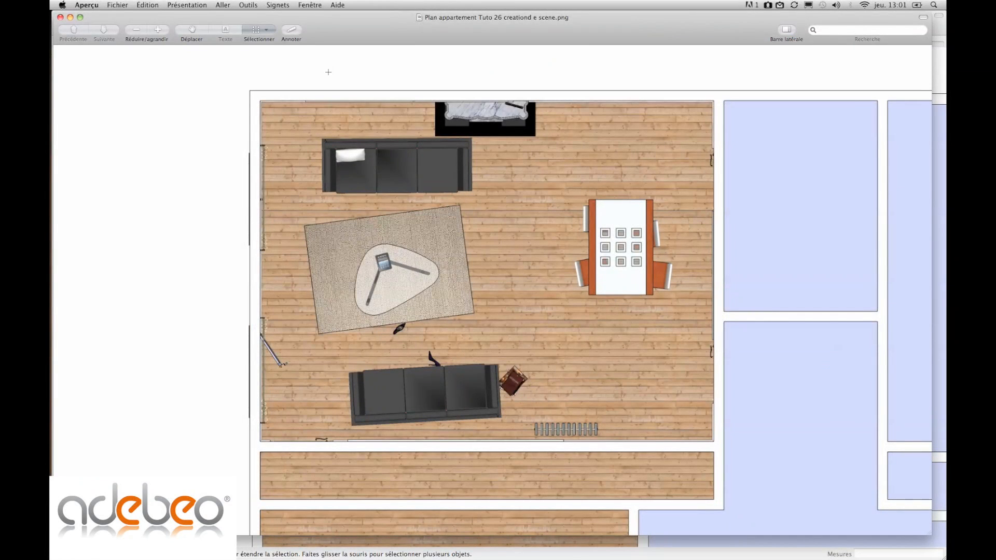